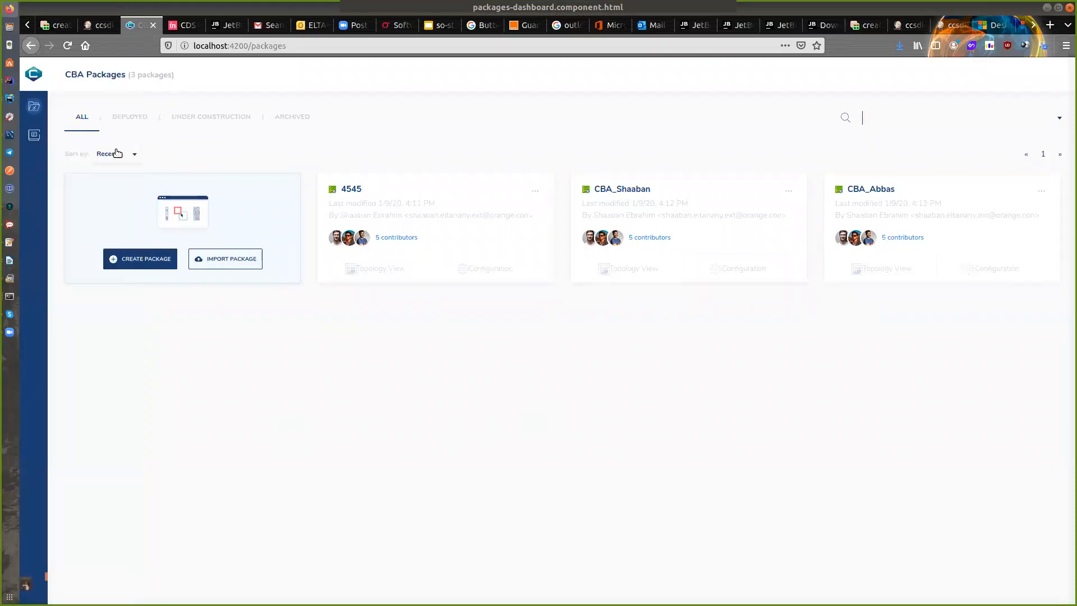
Check the sort options and filter the package list by the 454 tag, switching the tag filter to All
{"action": "left_click", "coordinate": [135, 155]}
{"action": "left_click", "coordinate": [307, 382]}
{"action": "left_click", "coordinate": [1053, 118]}
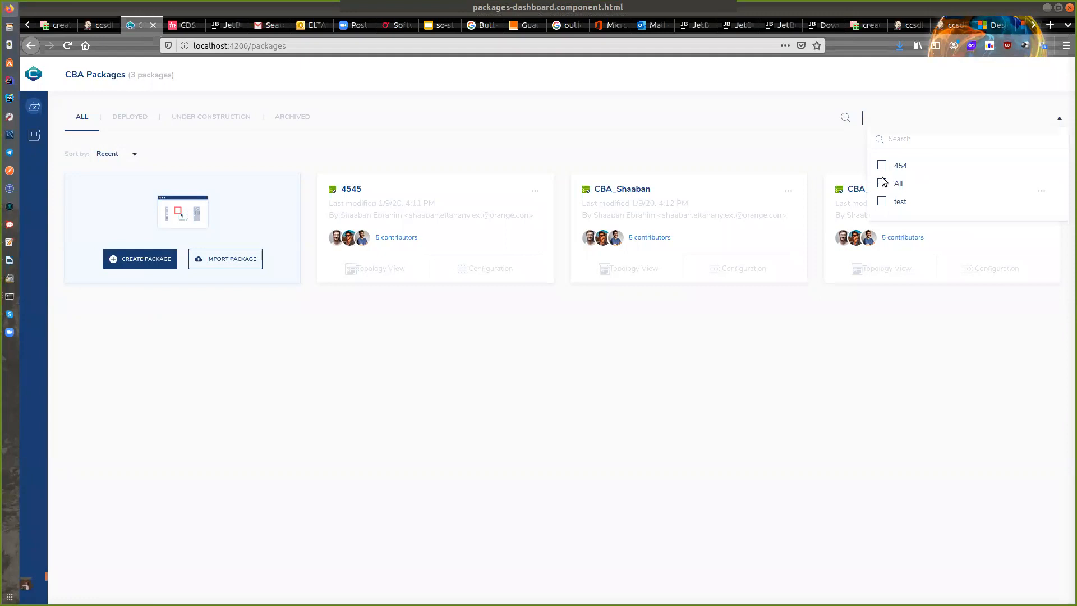
{"action": "left_click", "coordinate": [882, 167]}
{"action": "left_click", "coordinate": [888, 258]}
{"action": "left_click", "coordinate": [1008, 117]}
{"action": "left_click", "coordinate": [880, 184]}
{"action": "left_click", "coordinate": [882, 166]}
{"action": "left_click", "coordinate": [891, 317]}
Remove the All tag filter, search for the second listed package by its full name, and clear the search
{"action": "left_click", "coordinate": [838, 124]}
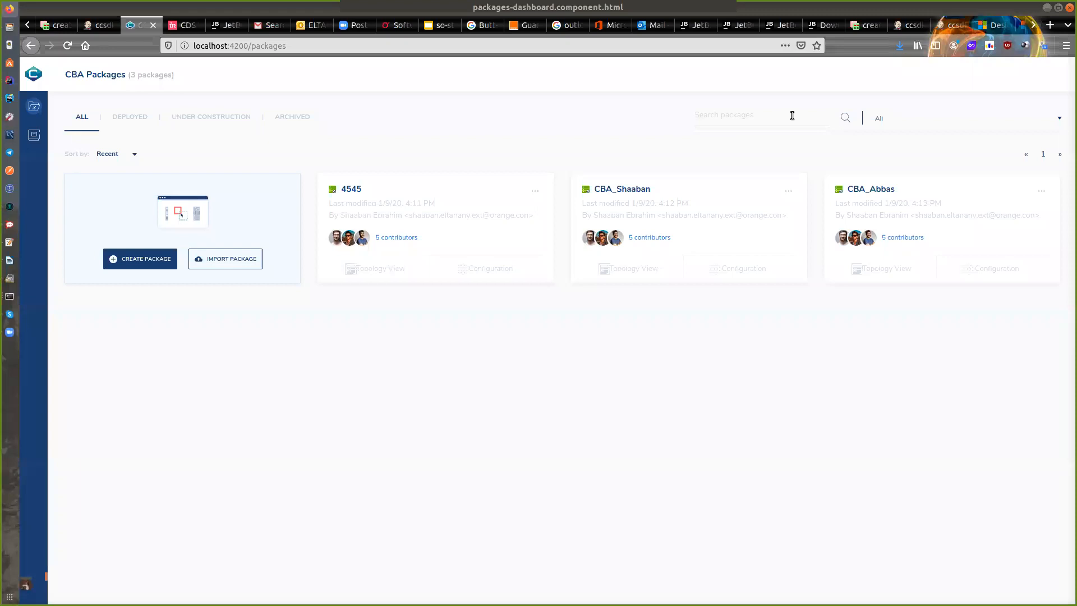
{"action": "mouse_move", "coordinate": [837, 121]}
{"action": "type", "text": "C"}
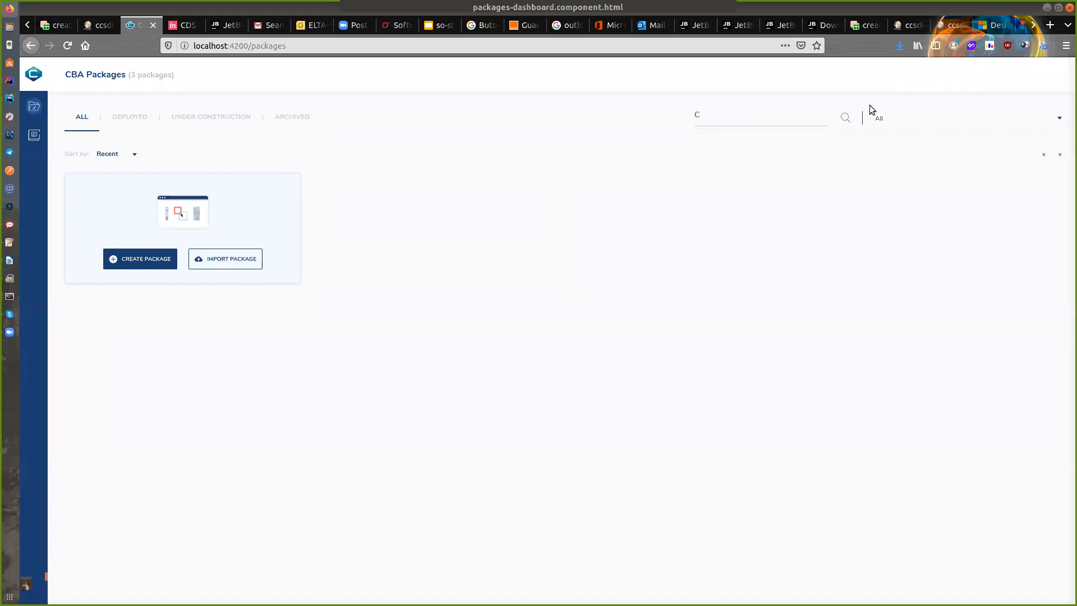
{"action": "left_click", "coordinate": [959, 119]}
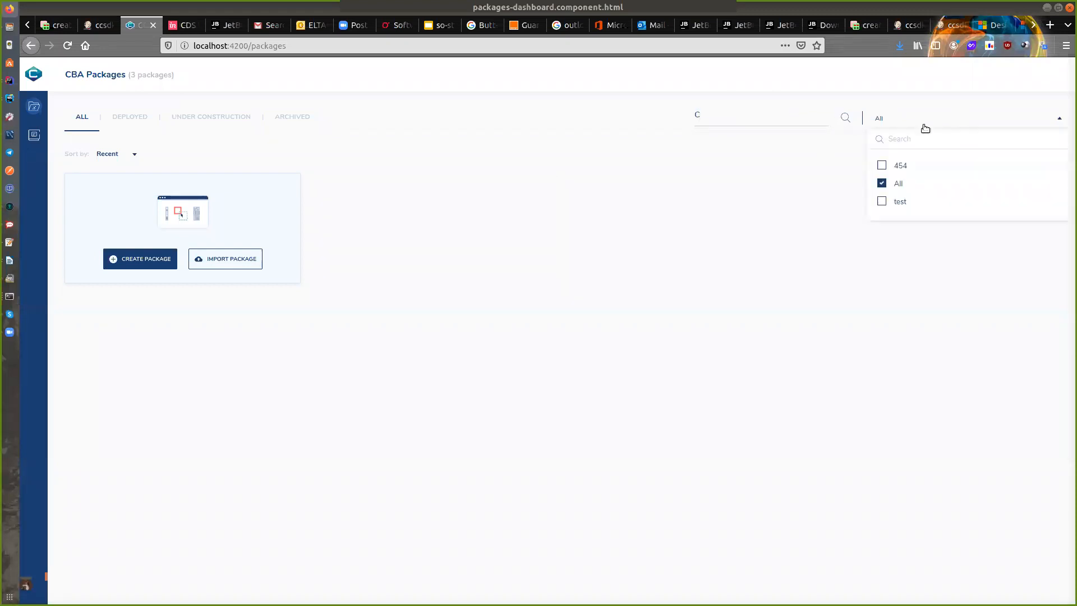
{"action": "left_click", "coordinate": [881, 183]}
{"action": "type", "text": "B"}
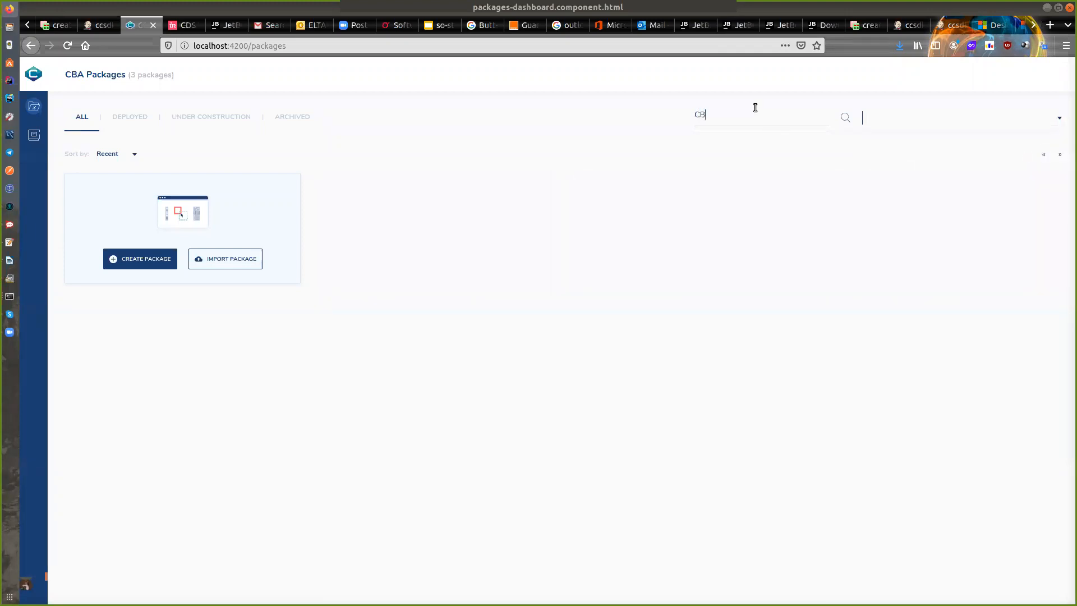
{"action": "type", "text": "A_Shaaban"}
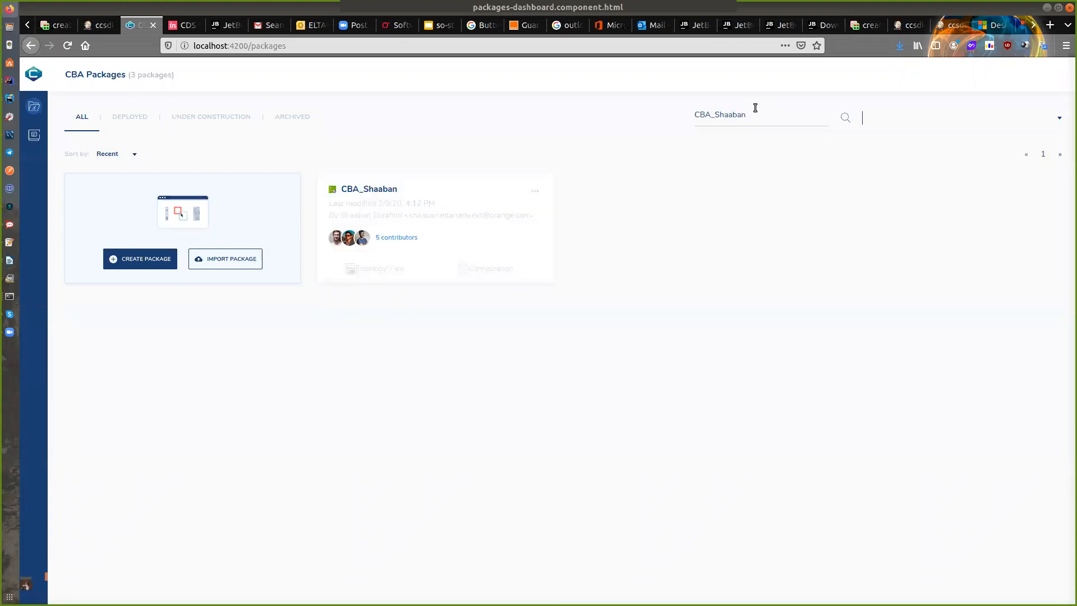
{"action": "left_click_drag", "start_coordinate": [766, 118], "coordinate": [694, 116]}
{"action": "key", "text": "BackSpace"}
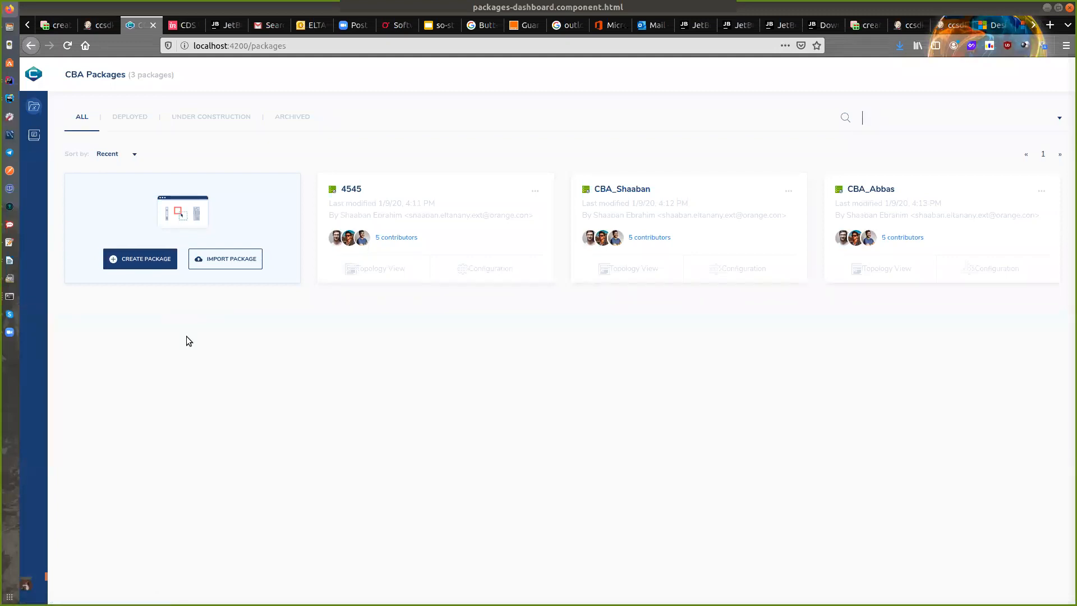
Create a package in Designer Mode with name CBA_Orange, description hello and version 1.0.2
{"action": "left_click", "coordinate": [149, 258]}
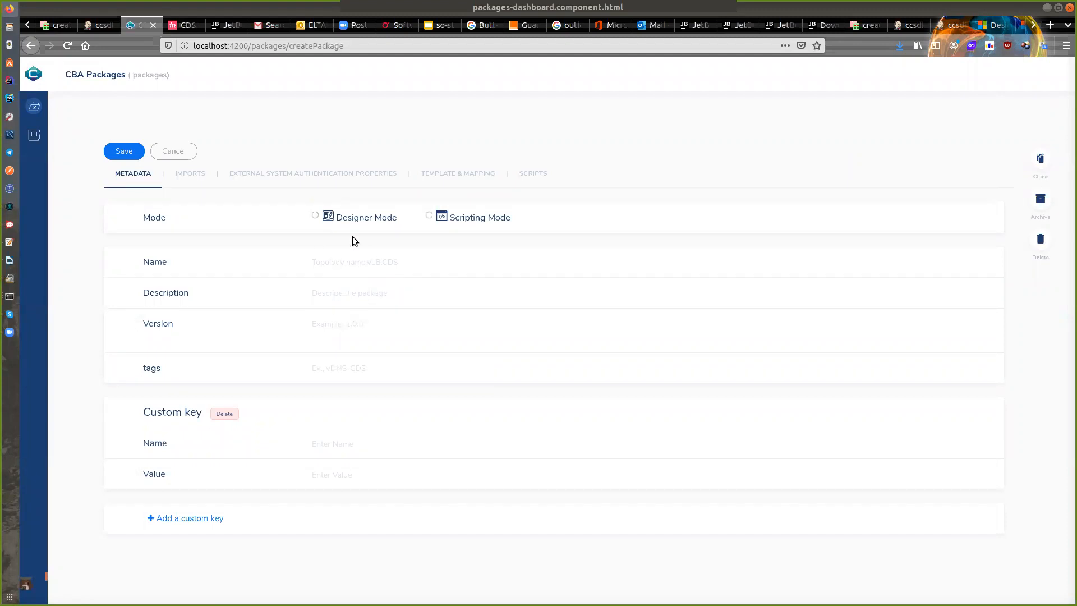
{"action": "left_click", "coordinate": [314, 216]}
{"action": "type", "text": "CBA_o"}
{"action": "key", "text": "BackSpace"}
{"action": "type", "text": "o"}
{"action": "key", "text": "BackSpace"}
{"action": "type", "text": "Orang"}
{"action": "type", "text": "hello"}
{"action": "left_click", "coordinate": [350, 324]}
{"action": "type", "text": "1.0"}
{"action": "double_click", "coordinate": [313, 262]}
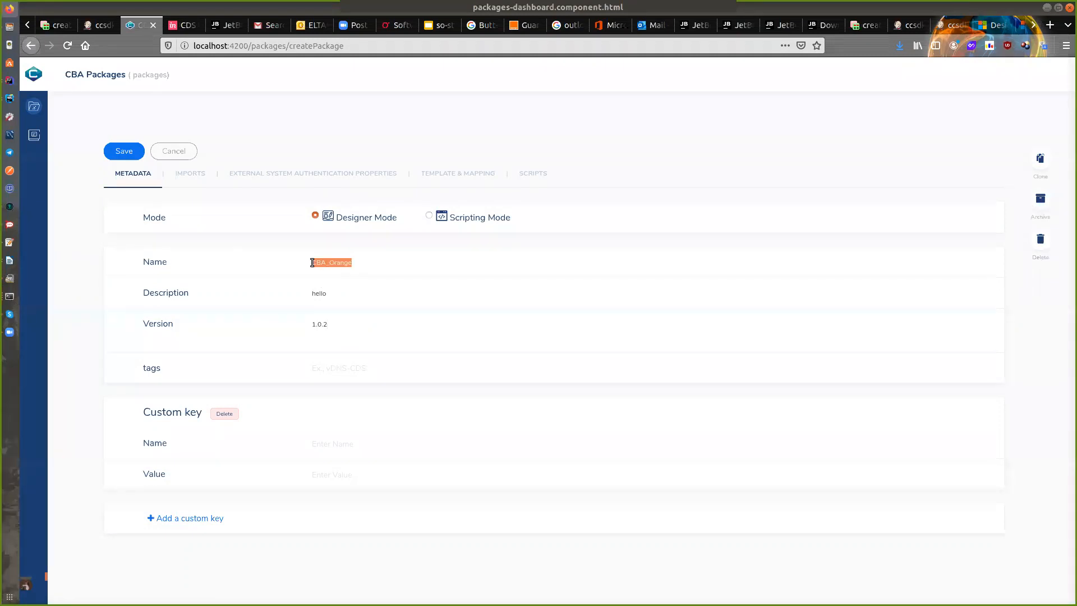
{"action": "double_click", "coordinate": [314, 324]}
{"action": "left_click", "coordinate": [355, 262]}
Enter a tag for the CBA_Orange package, save the package and reload the package list
{"action": "left_click", "coordinate": [326, 371]}
{"action": "type", "text": "test+6+"}
{"action": "key", "text": "BackSpace"}
{"action": "key", "text": "BackSpace"}
{"action": "key", "text": "BackSpace"}
{"action": "key", "text": "BackSpace"}
{"action": "key", "text": "BackSpace"}
{"action": "type", "text": "tetes"}
{"action": "left_click", "coordinate": [121, 152]}
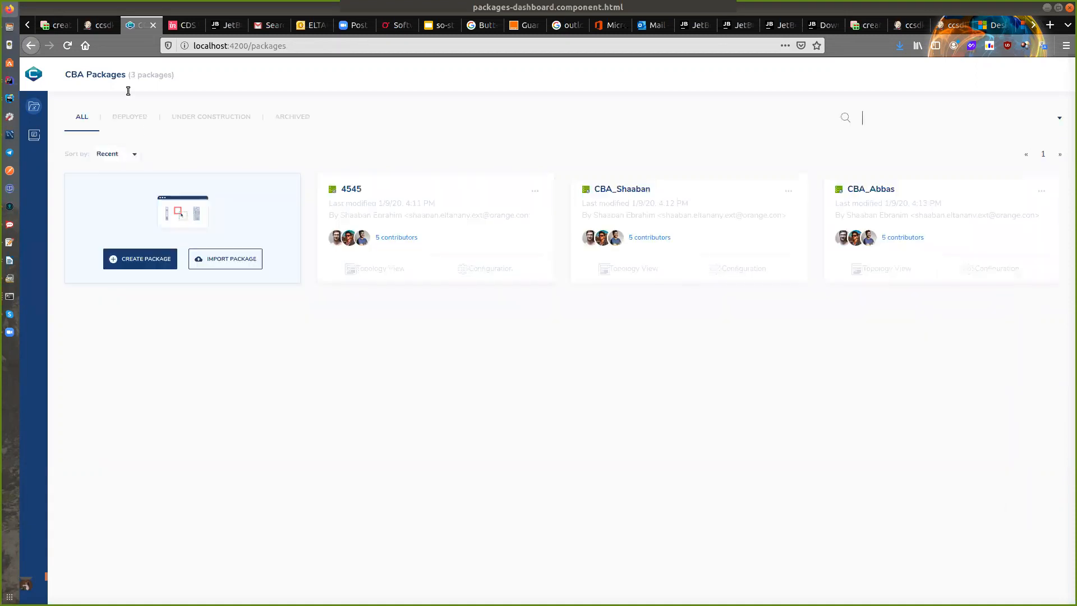
{"action": "left_click", "coordinate": [68, 47]}
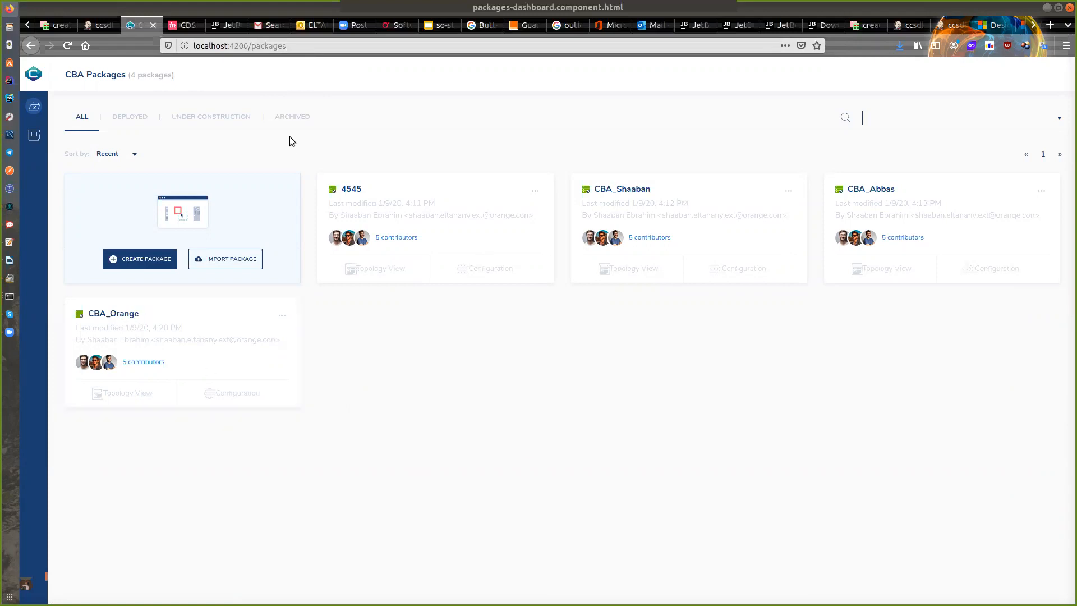
Open a new package form and examine its metadata, imports and file import dialog without importing anything
{"action": "left_click", "coordinate": [147, 257]}
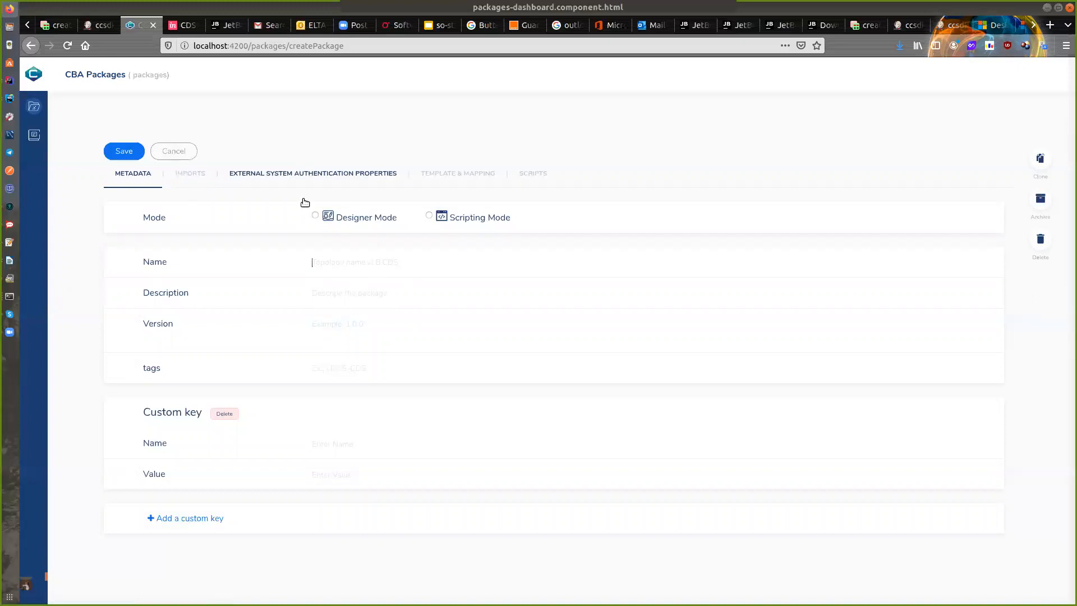
{"action": "left_click", "coordinate": [199, 174]}
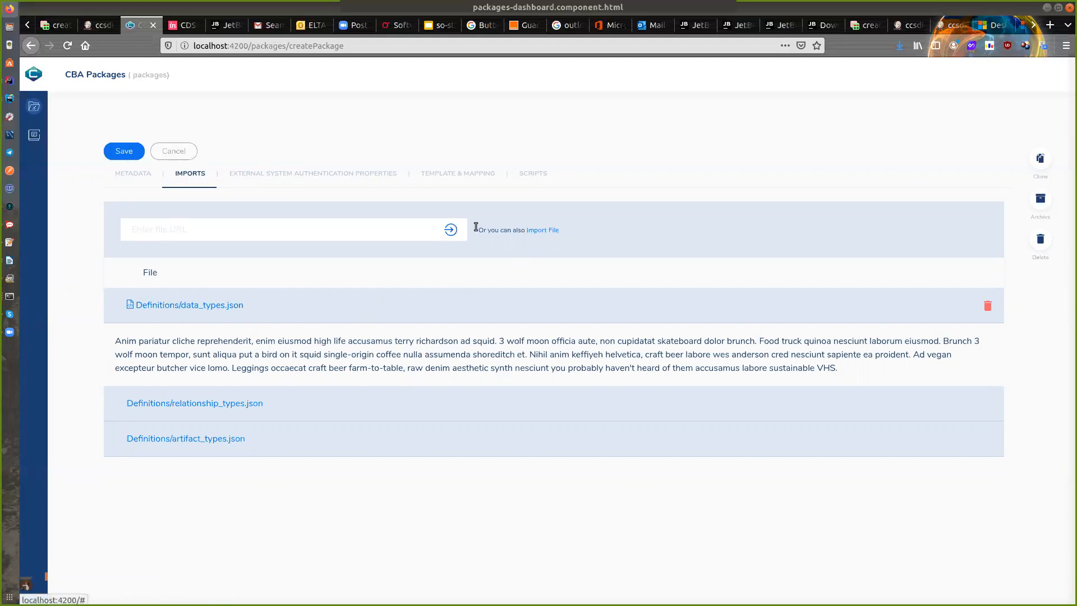
{"action": "left_click", "coordinate": [540, 230]}
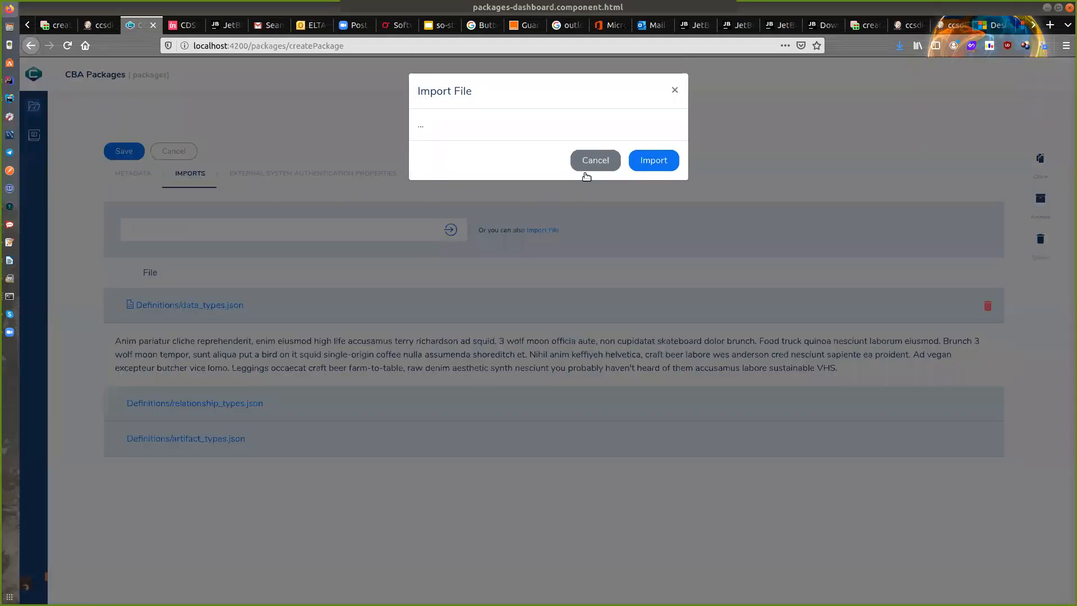
{"action": "left_click", "coordinate": [673, 91]}
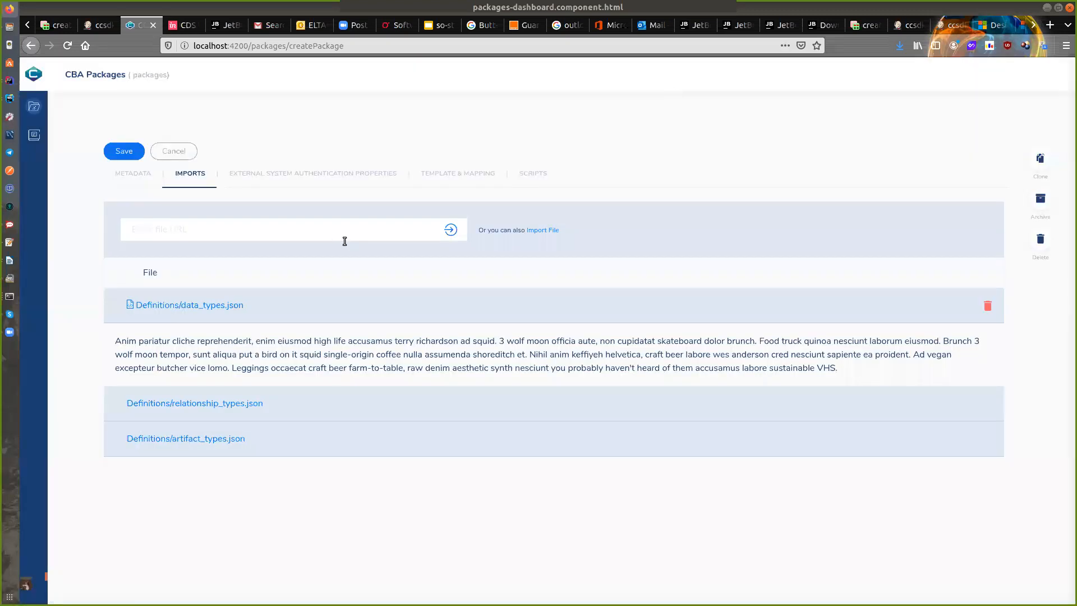
{"action": "left_click", "coordinate": [135, 175]}
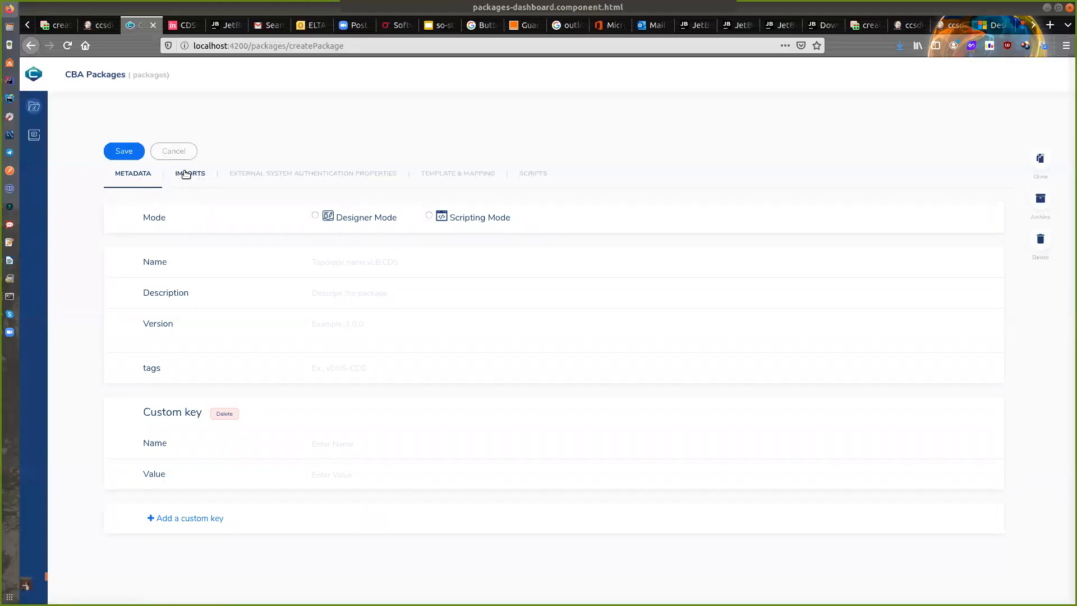
{"action": "left_click", "coordinate": [186, 173]}
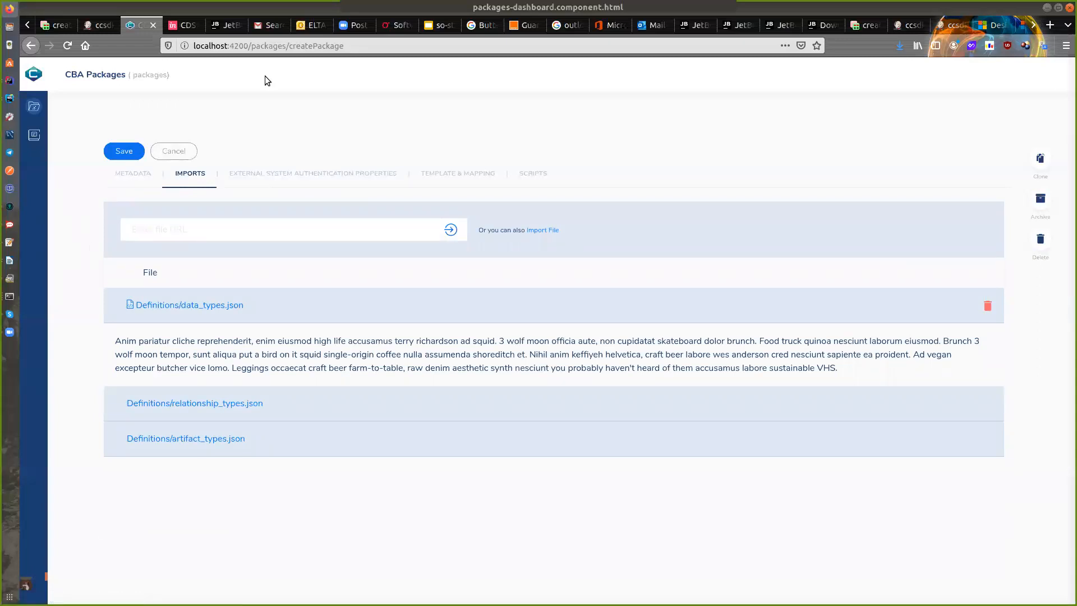
Go to the package designer at localhost:4200/packages/designer
{"action": "left_click_drag", "start_coordinate": [288, 49], "coordinate": [367, 53]}
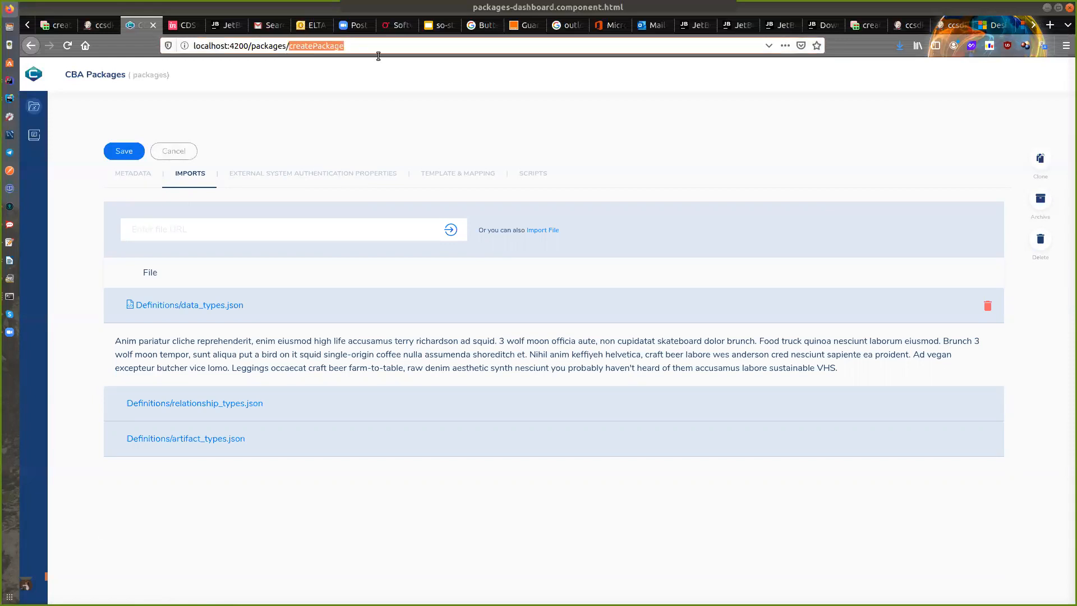
{"action": "type", "text": "DESIGNE"}
{"action": "key", "text": "BackSpace"}
{"action": "key", "text": "BackSpace"}
{"action": "key", "text": "BackSpace"}
{"action": "key", "text": "BackSpace"}
{"action": "key", "text": "BackSpace"}
{"action": "key", "text": "BackSpace"}
{"action": "key", "text": "BackSpace"}
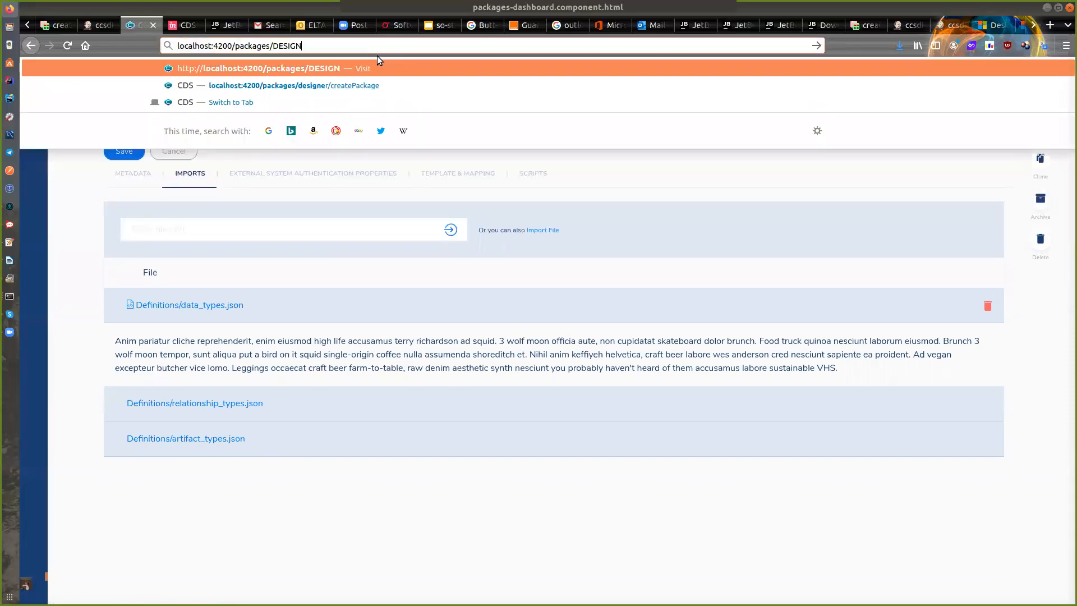
{"action": "type", "text": "desi"}
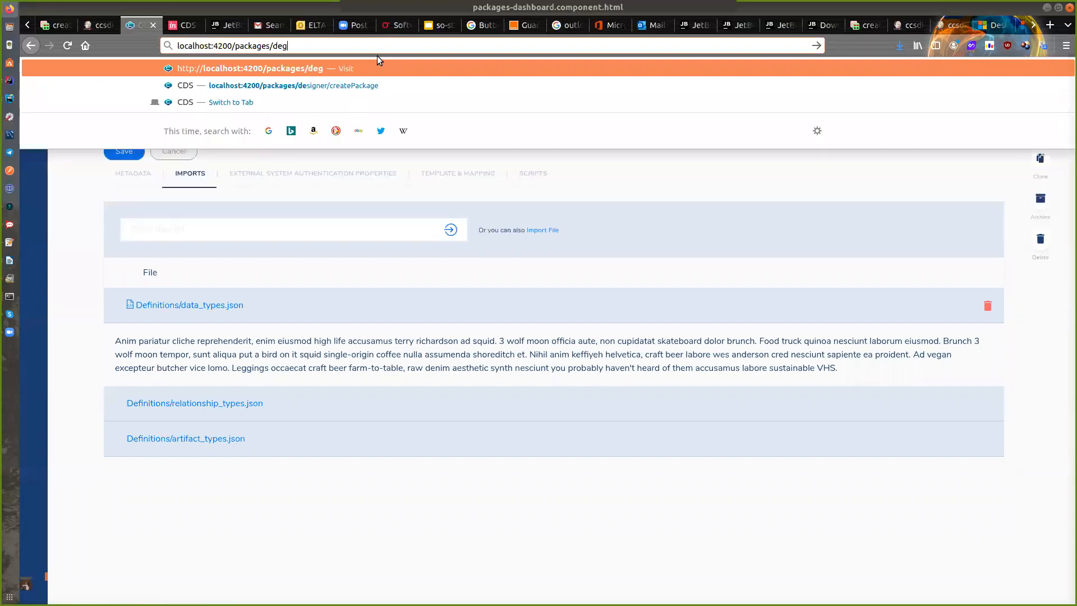
{"action": "type", "text": "gner"}
{"action": "key", "text": "Return"}
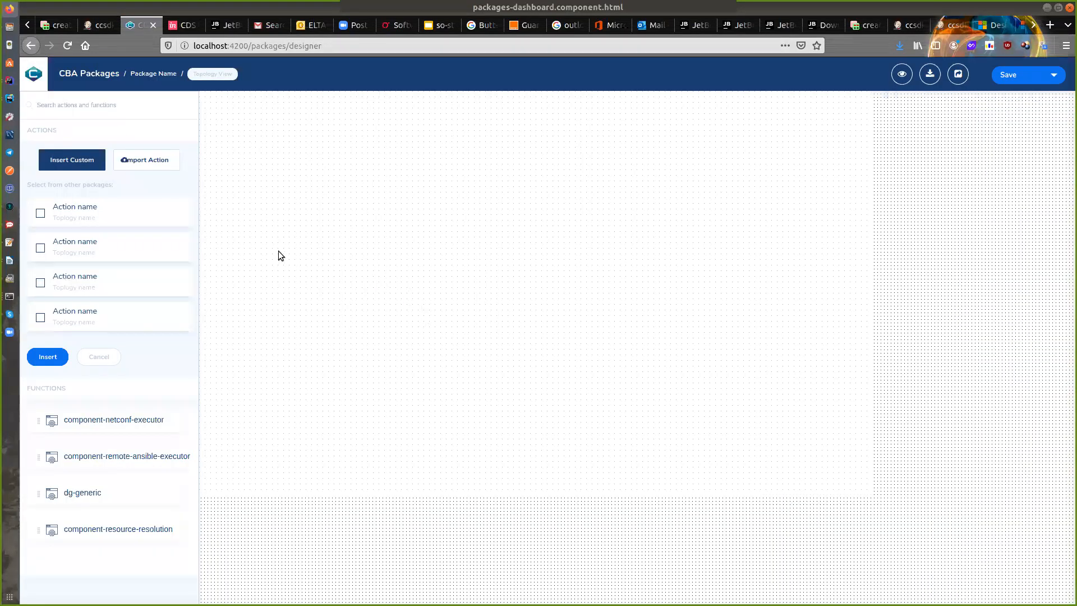
Insert a custom action, move it toward the middle of the canvas and place the component-netconf-executor function in it
{"action": "left_click", "coordinate": [77, 166]}
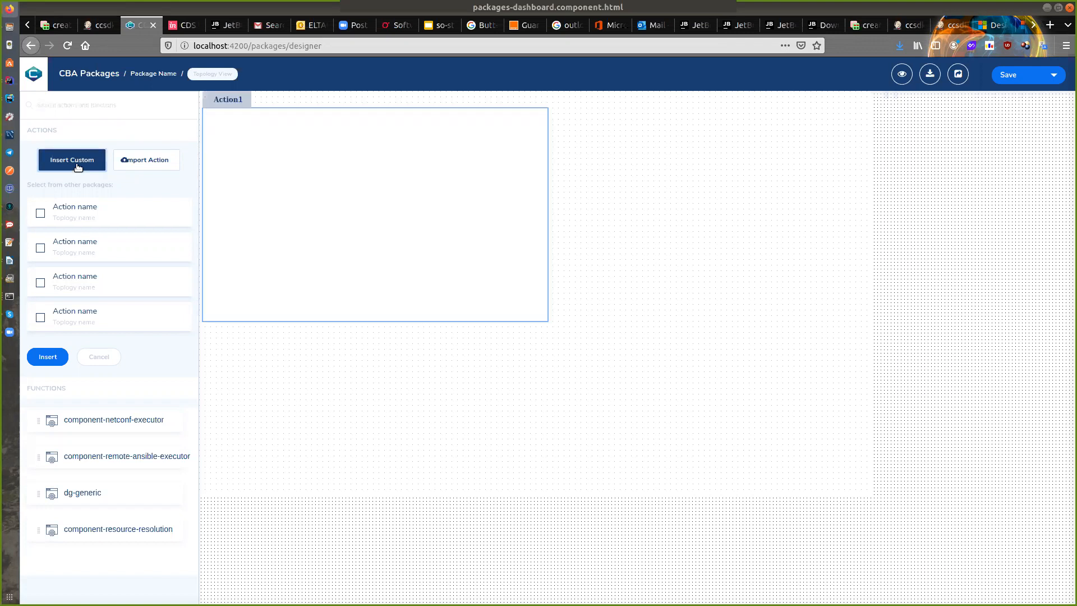
{"action": "left_click_drag", "start_coordinate": [456, 221], "coordinate": [585, 266]}
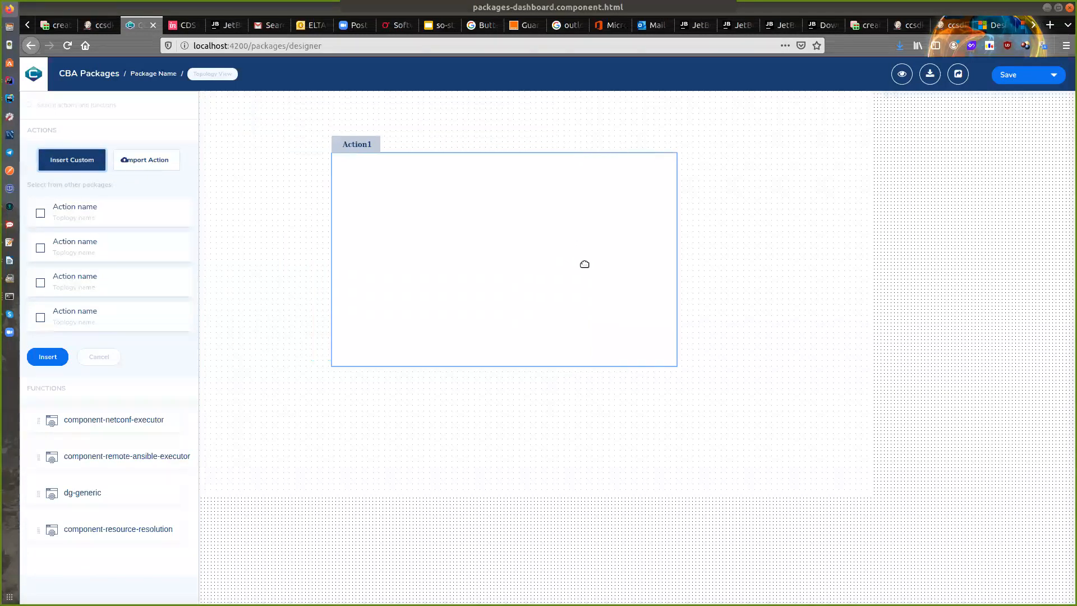
{"action": "left_click_drag", "start_coordinate": [102, 422], "coordinate": [417, 180]}
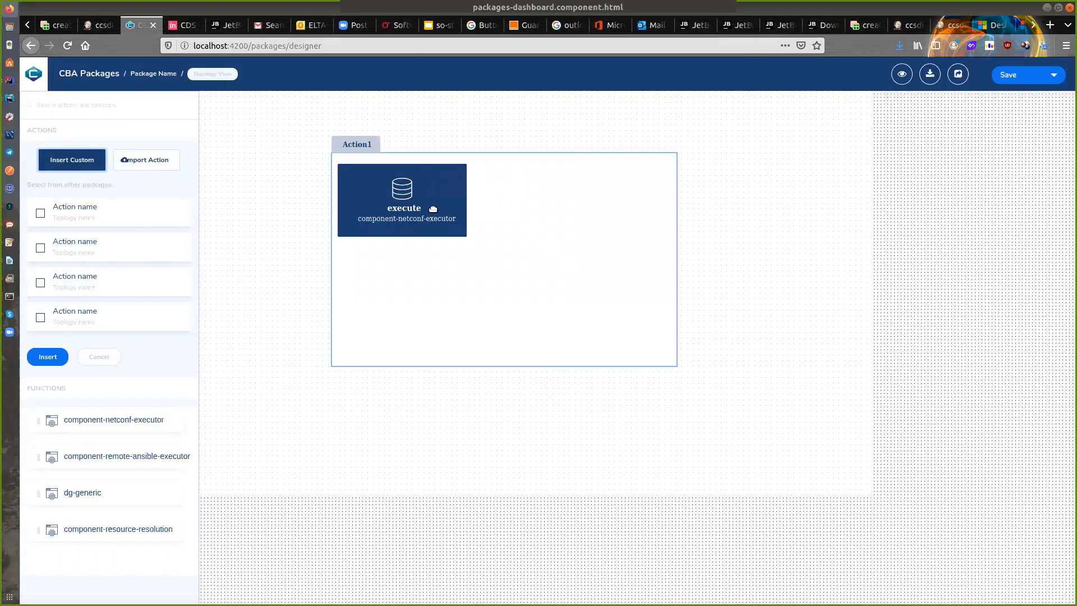
Add the component-remote-ansible-executor and dg-generic functions to Action1 and reposition the action on the canvas's right side
{"action": "left_click_drag", "start_coordinate": [136, 455], "coordinate": [627, 202]}
{"action": "mouse_move", "coordinate": [495, 337]}
{"action": "left_mouse_down"}
{"action": "mouse_move", "coordinate": [503, 348]}
{"action": "mouse_move", "coordinate": [483, 380]}
{"action": "mouse_move", "coordinate": [516, 342]}
{"action": "mouse_move", "coordinate": [531, 372]}
{"action": "mouse_move", "coordinate": [481, 363]}
{"action": "mouse_move", "coordinate": [478, 348]}
{"action": "left_mouse_up"}
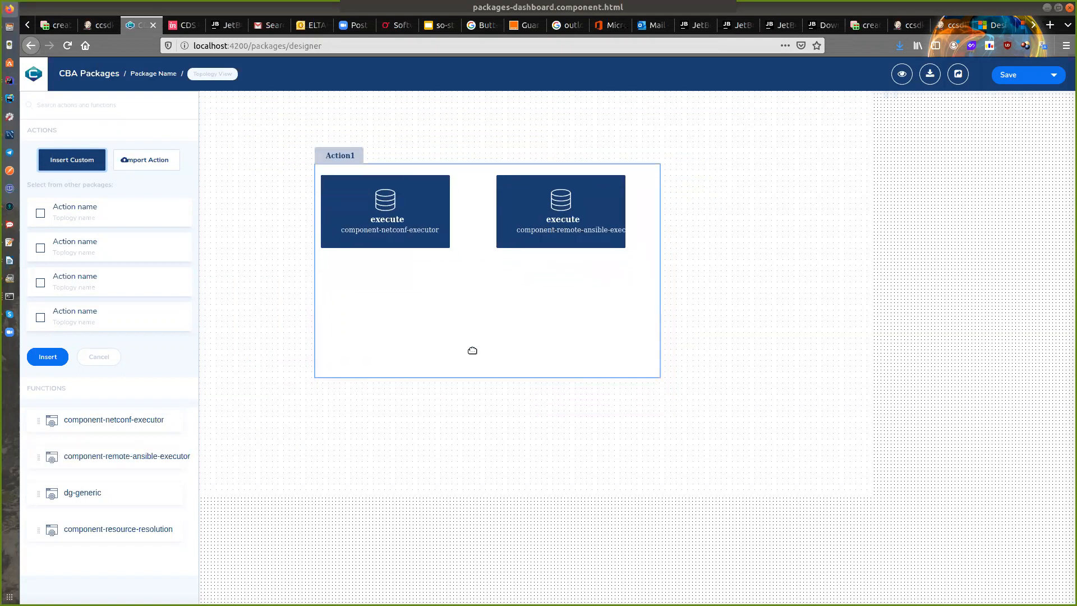
{"action": "left_click_drag", "start_coordinate": [135, 485], "coordinate": [471, 281]}
{"action": "left_click_drag", "start_coordinate": [580, 339], "coordinate": [620, 292]}
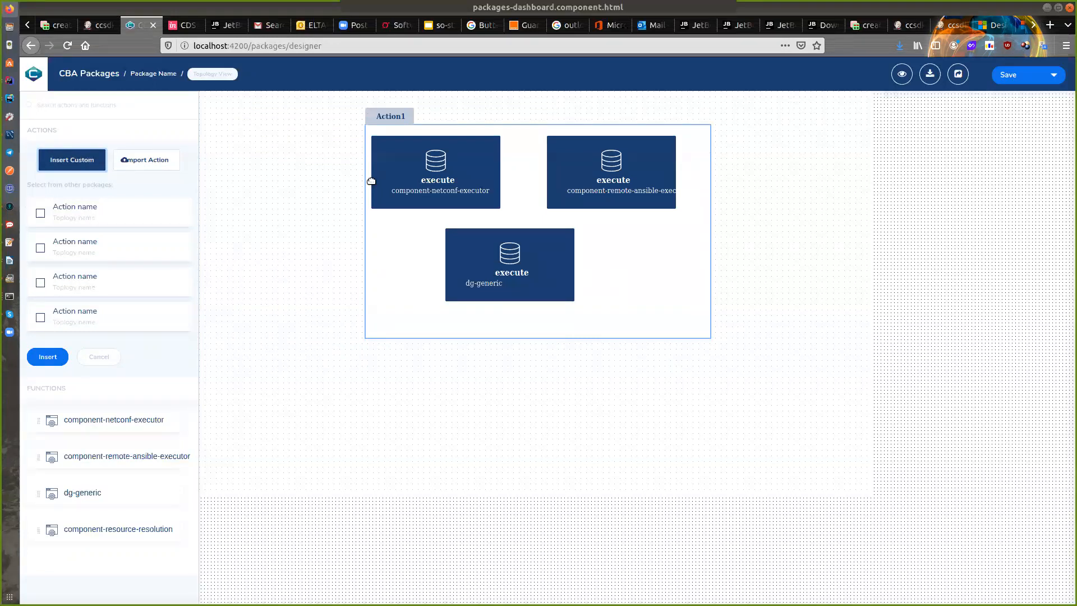
{"action": "left_click_drag", "start_coordinate": [659, 259], "coordinate": [805, 304]}
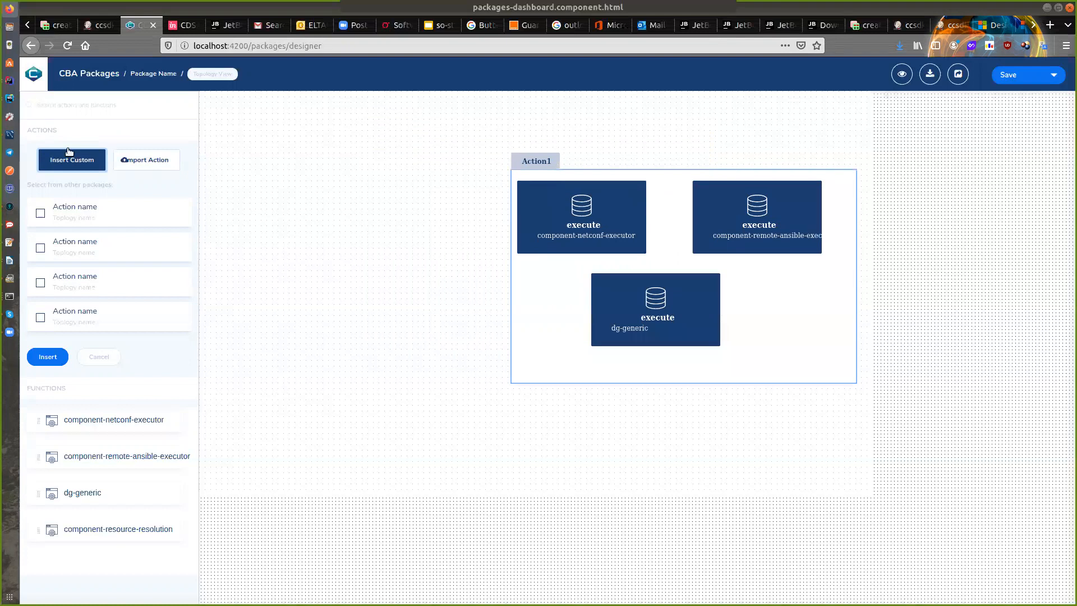
Insert a second custom action and arrange it to the left of Action1
{"action": "left_click", "coordinate": [84, 166]}
{"action": "left_click_drag", "start_coordinate": [325, 175], "coordinate": [351, 235]}
{"action": "left_click_drag", "start_coordinate": [665, 264], "coordinate": [693, 213]}
{"action": "mouse_move", "coordinate": [419, 254]}
{"action": "left_mouse_down"}
{"action": "mouse_move", "coordinate": [445, 264]}
{"action": "mouse_move", "coordinate": [430, 255]}
{"action": "left_mouse_up"}
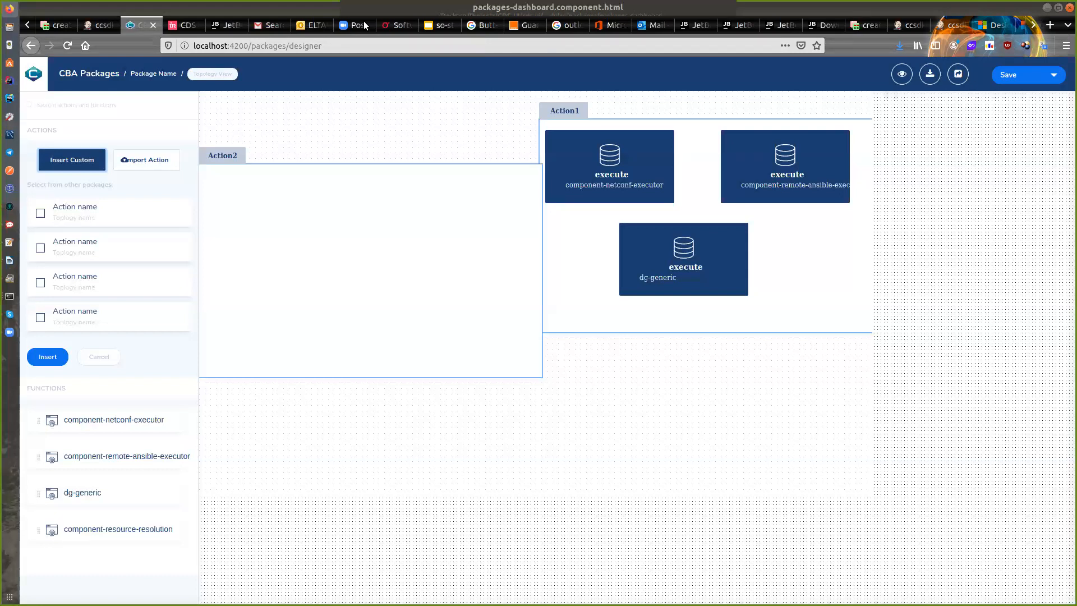
{"action": "key", "text": "XF86AudioLowerVolume"}
{"action": "key", "text": "XF86AudioLowerVolume"}
{"action": "key", "text": "XF86AudioRaiseVolume"}
{"action": "left_click", "coordinate": [315, 25]}
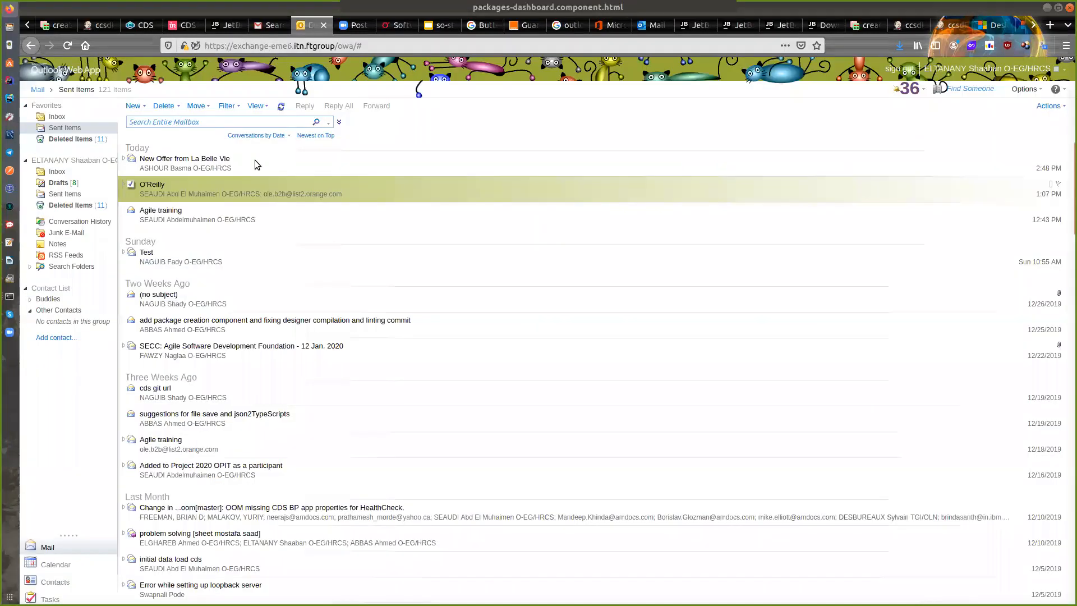
{"action": "left_click", "coordinate": [57, 117]}
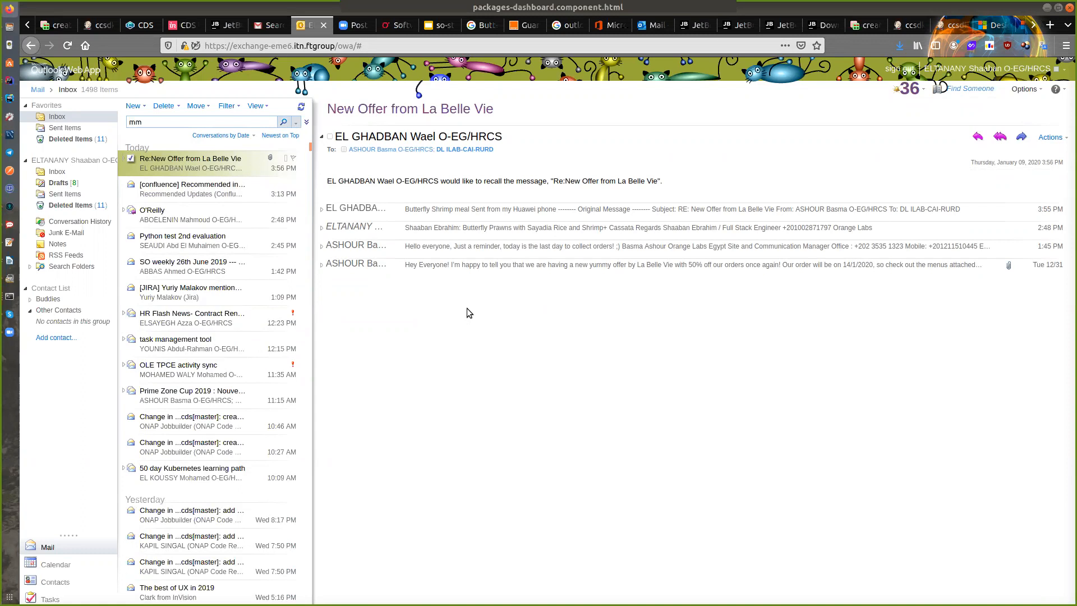
{"action": "left_click", "coordinate": [455, 29]}
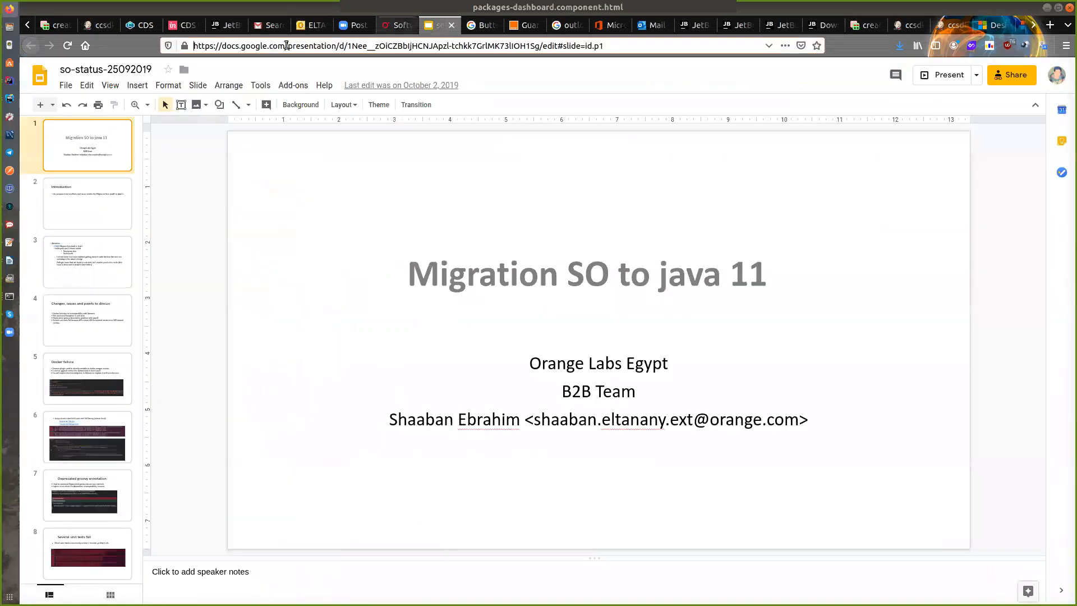
{"action": "left_click", "coordinate": [142, 26]}
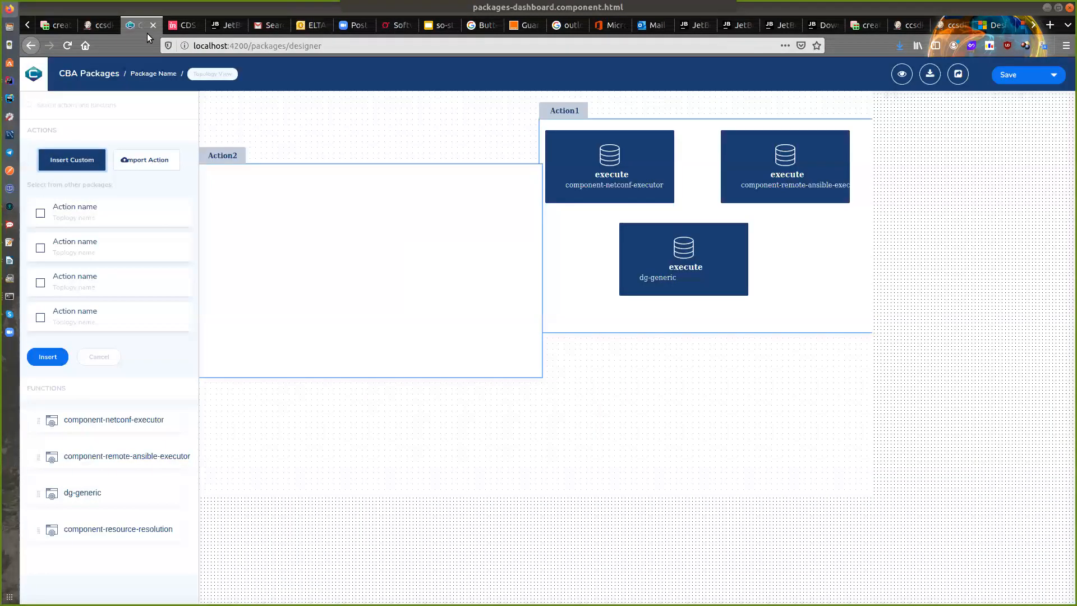